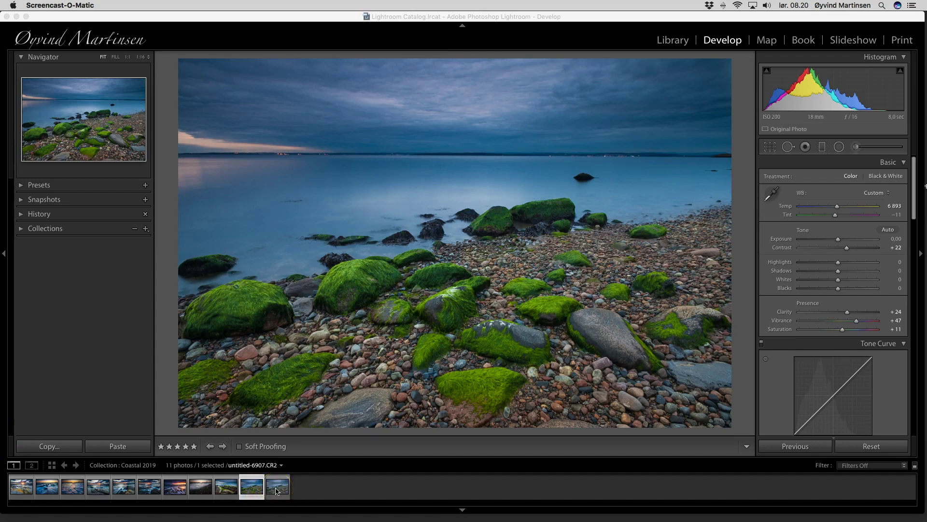
# Open the unedited virtual copy Copy 1 and set white balance Temp to 6 873
pyautogui.click(278, 487)
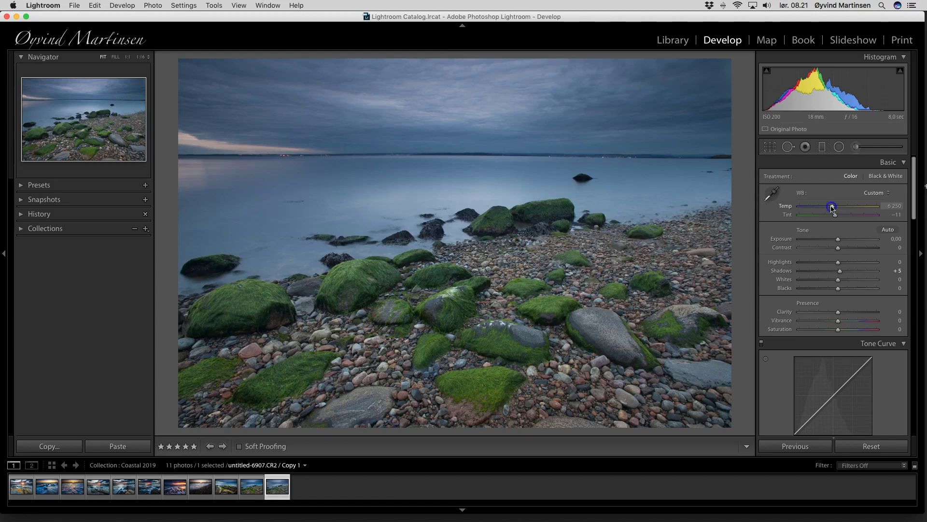
pyautogui.moveTo(831, 207); pyautogui.dragTo(838, 208)
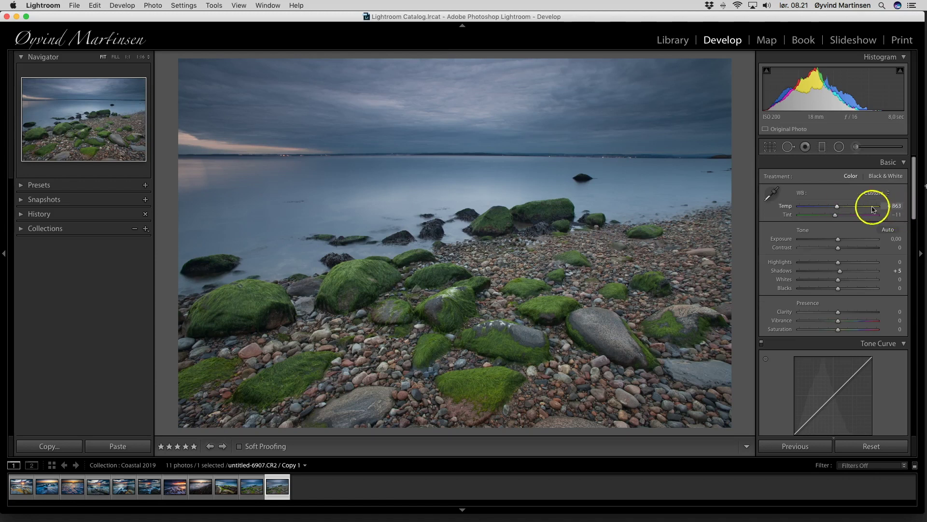
pyautogui.moveTo(838, 208)
pyautogui.mouseDown()
pyautogui.moveTo(877, 209)
pyautogui.moveTo(797, 208)
pyautogui.moveTo(837, 211)
pyautogui.mouseUp()
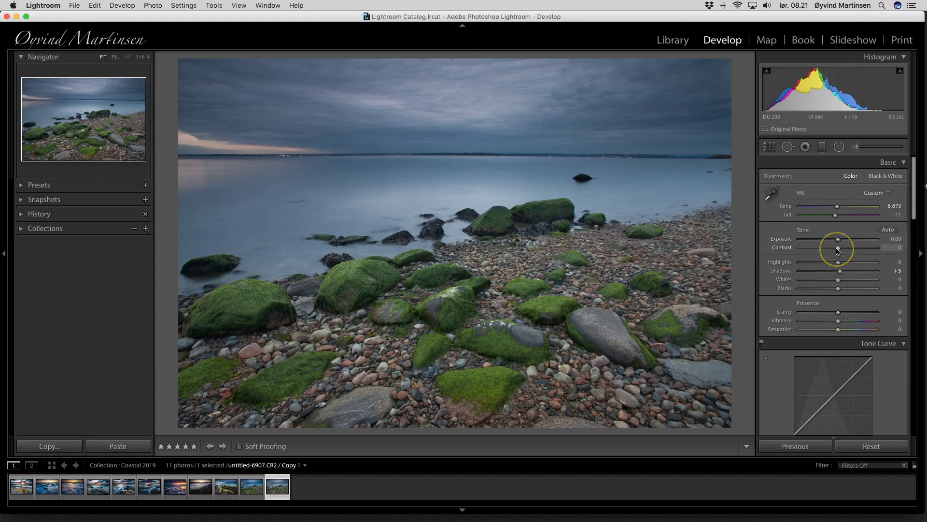
# In the Basic panel, set Contrast to +23, Shadows to +7 and Clarity to +23
pyautogui.moveTo(838, 250); pyautogui.dragTo(843, 274)
pyautogui.click(845, 267)
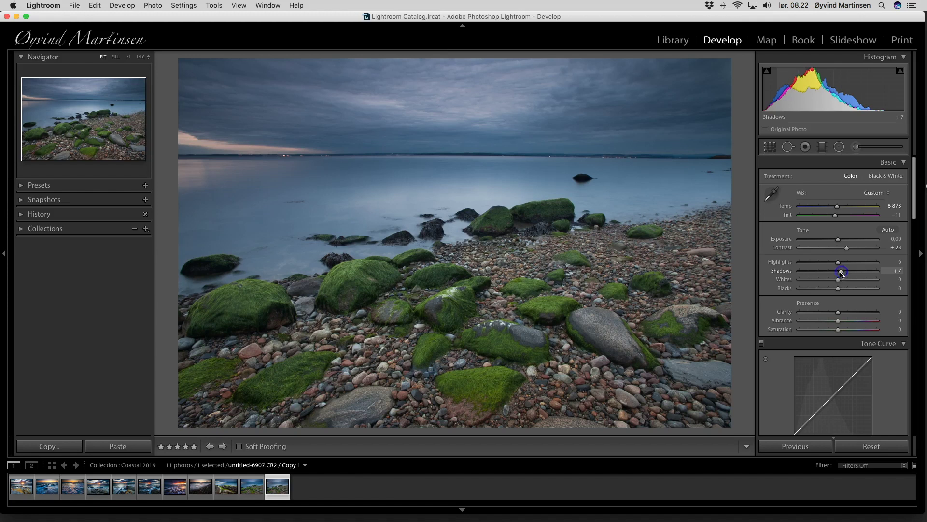
pyautogui.moveTo(840, 313); pyautogui.dragTo(844, 315)
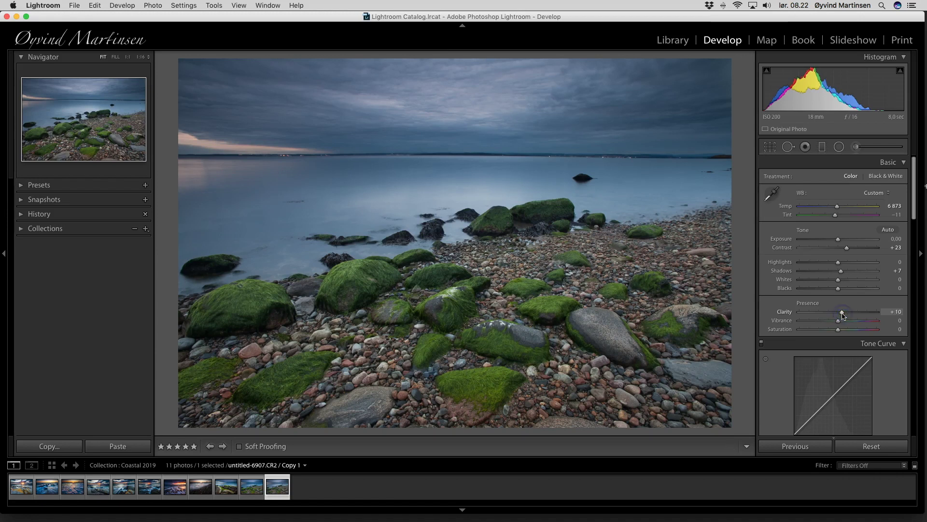
pyautogui.moveTo(844, 315); pyautogui.dragTo(848, 314)
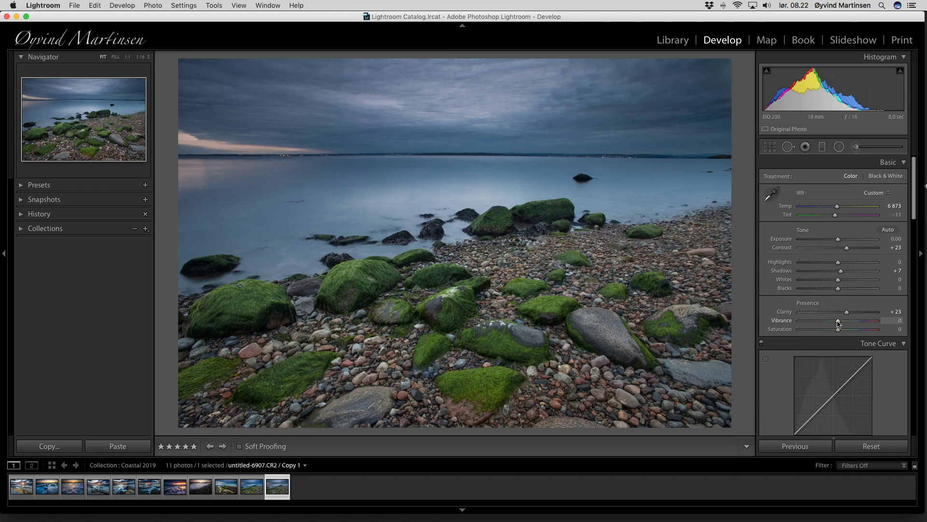
# Raise Vibrance to +45 and Saturation to +11, and confirm Clarity at +23
pyautogui.moveTo(838, 322); pyautogui.dragTo(856, 323)
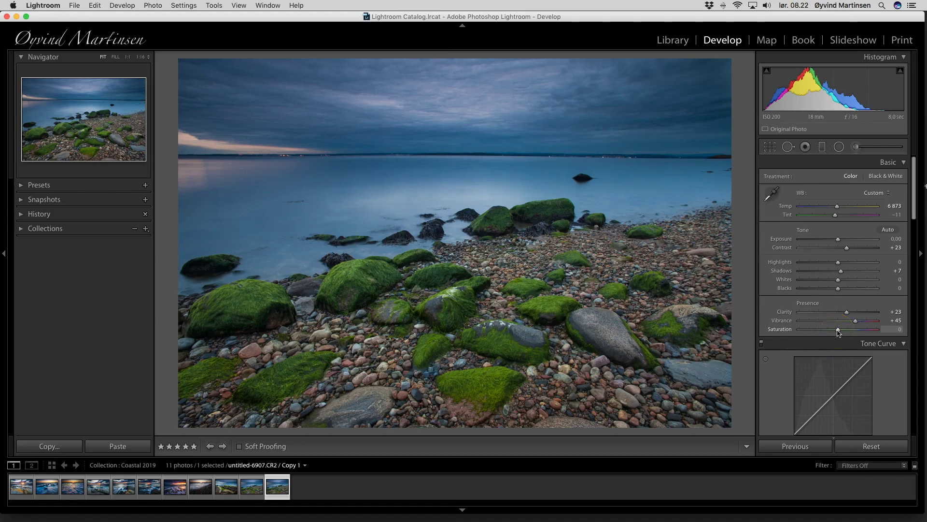
pyautogui.moveTo(838, 332); pyautogui.dragTo(843, 332)
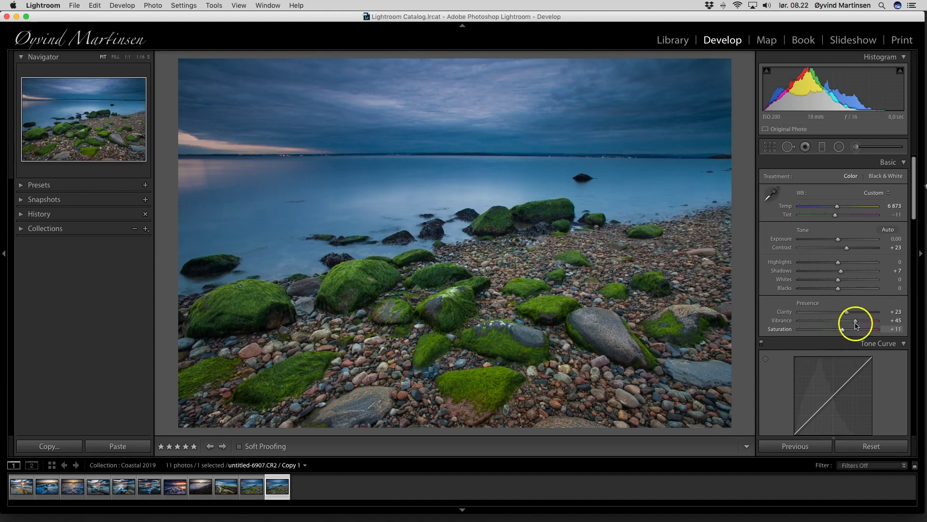
pyautogui.click(901, 312)
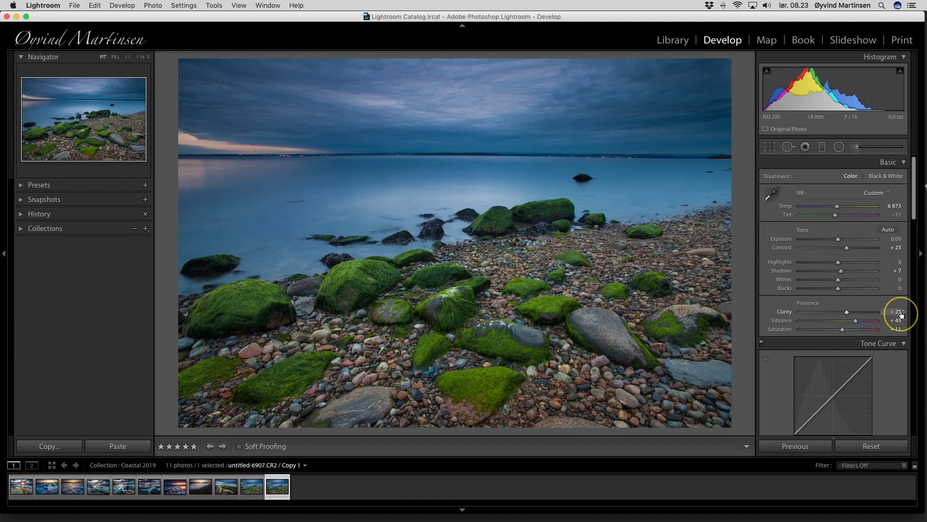
pyautogui.click(897, 346)
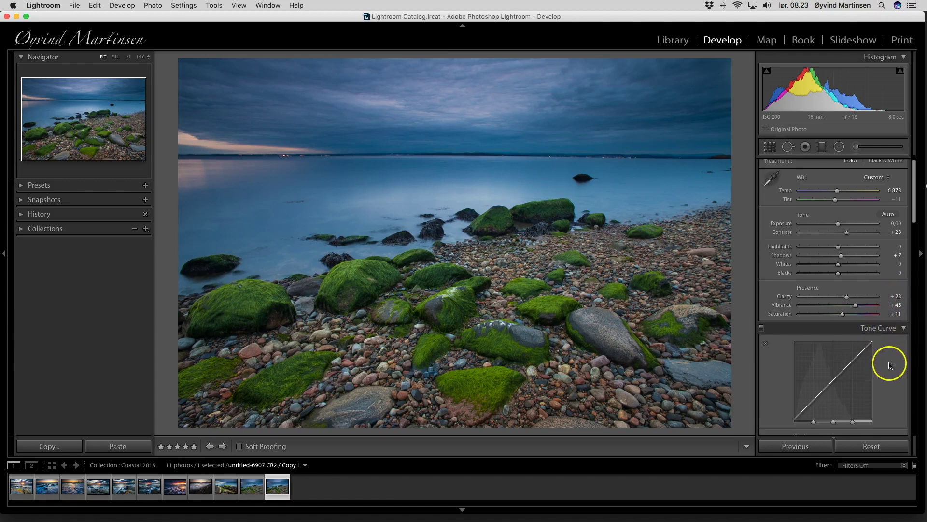
# In the HSL panel's Luminance settings, brighten Green to +49
pyautogui.scroll(-10, 890, 363)
pyautogui.click(834, 227)
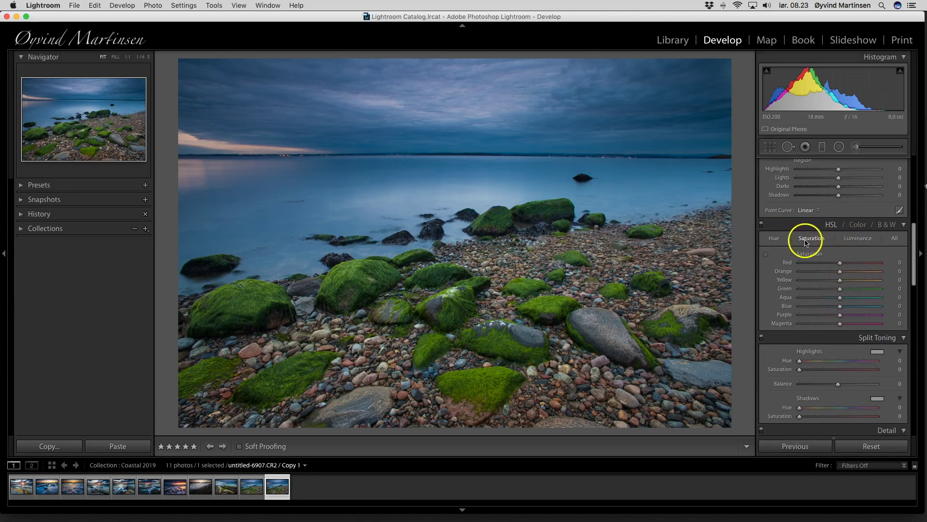
pyautogui.click(859, 240)
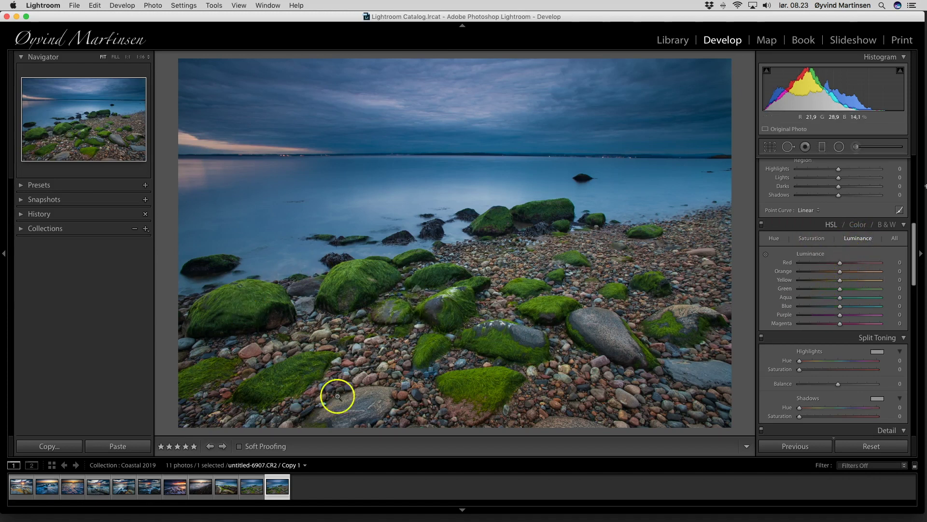
pyautogui.click(841, 291)
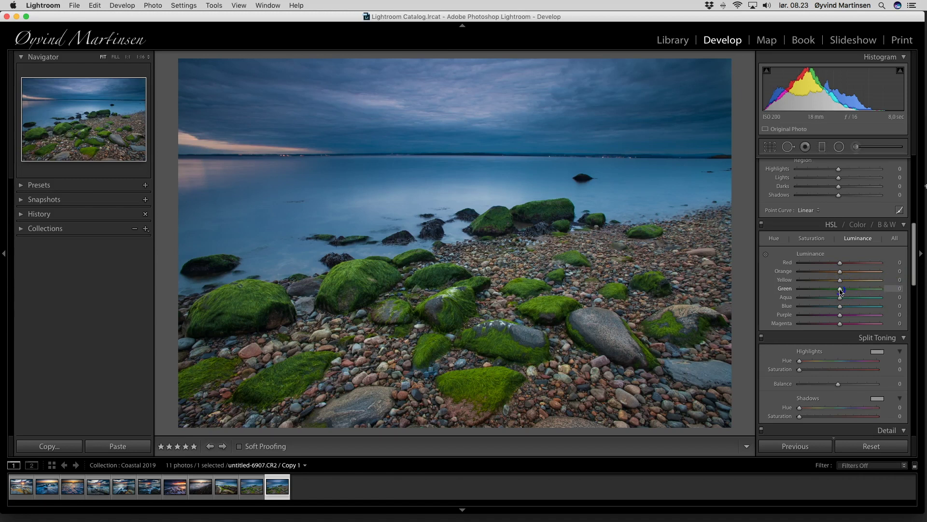
pyautogui.moveTo(841, 291); pyautogui.dragTo(858, 292)
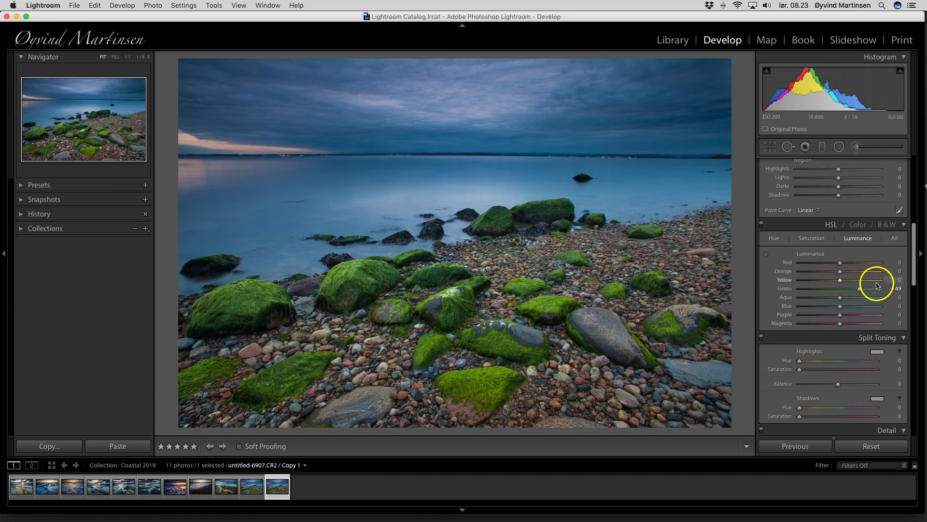
# In the HSL Saturation settings, raise Green to +40
pyautogui.click(810, 240)
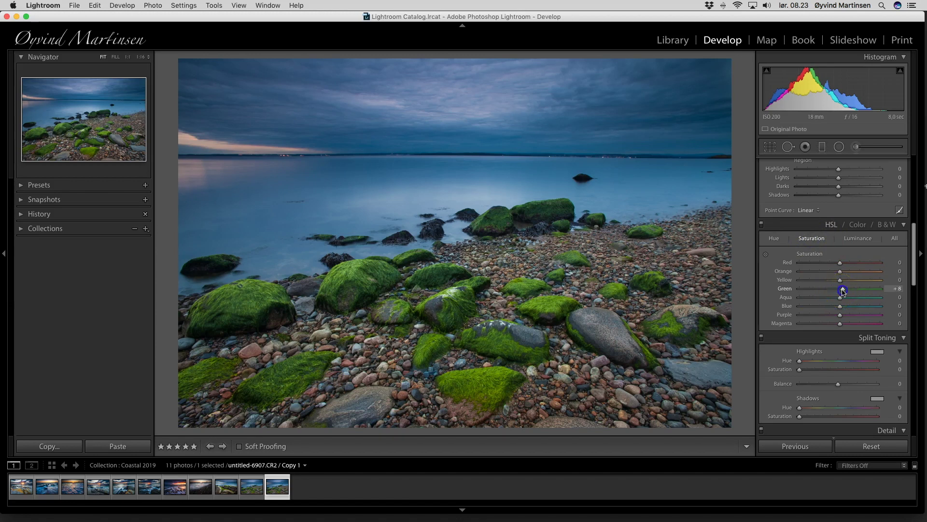
pyautogui.moveTo(843, 291); pyautogui.dragTo(849, 292)
# In the Detail panel, set sharpening Amount to 58 and Radius to 1.1
pyautogui.scroll(-2, 867, 313)
pyautogui.scroll(-10, 865, 316)
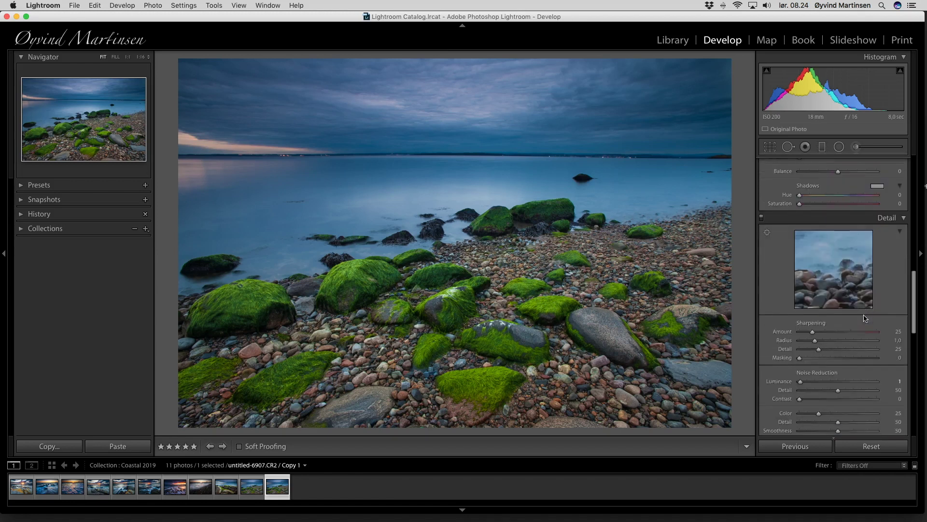
pyautogui.scroll(-1, 865, 318)
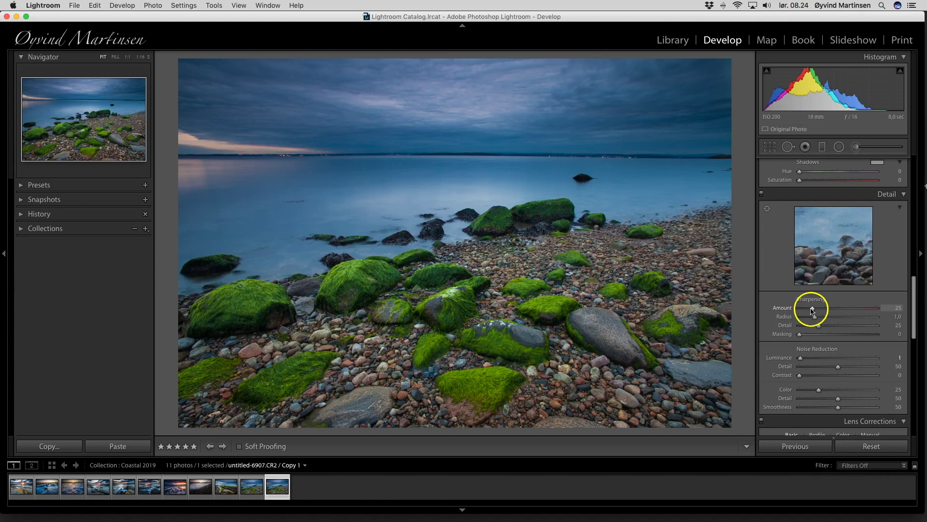
pyautogui.moveTo(813, 310); pyautogui.dragTo(827, 311)
pyautogui.moveTo(830, 311)
pyautogui.mouseDown()
pyautogui.moveTo(782, 316)
pyautogui.moveTo(816, 318)
pyautogui.mouseUp()
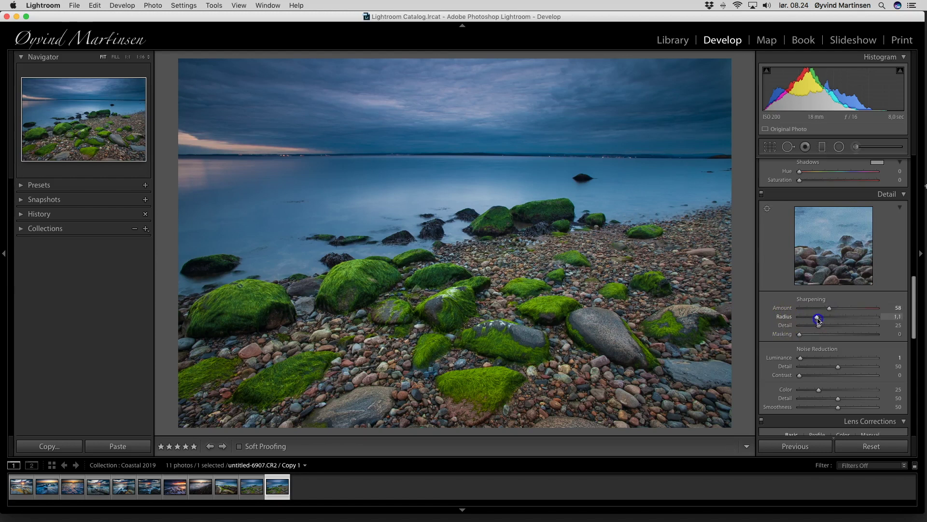
pyautogui.click(800, 335)
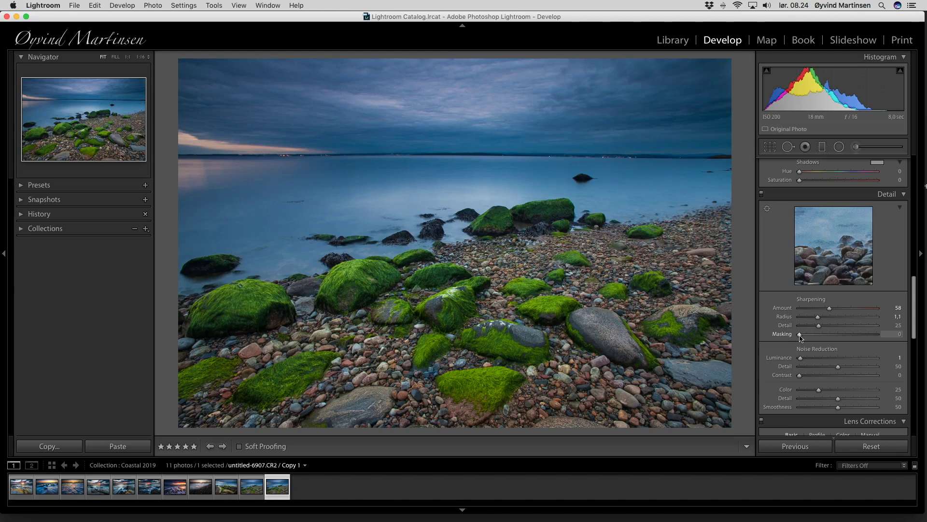
# Set sharpening Masking to 40 using the Alt mask preview, so only edges sharpen
pyautogui.press('alt')
pyautogui.moveTo(799, 335); pyautogui.dragTo(801, 335)
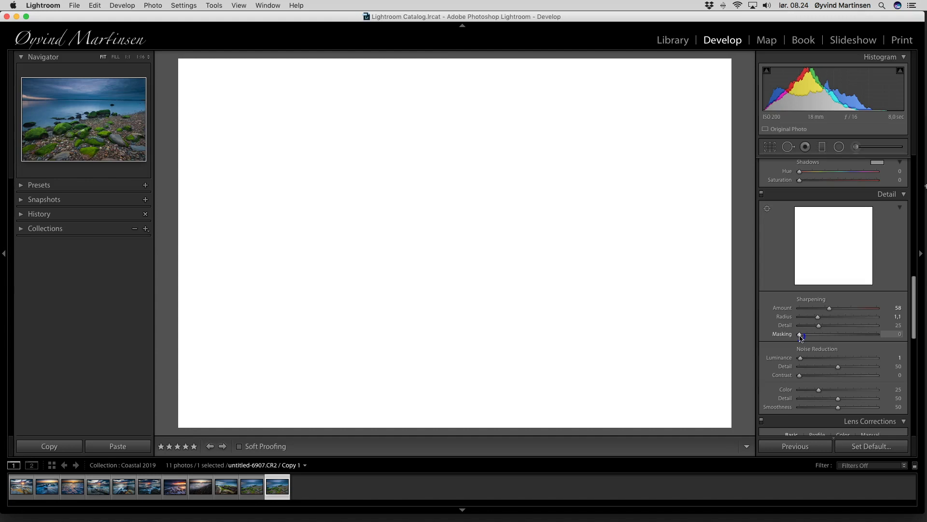
pyautogui.moveTo(801, 336); pyautogui.dragTo(831, 338)
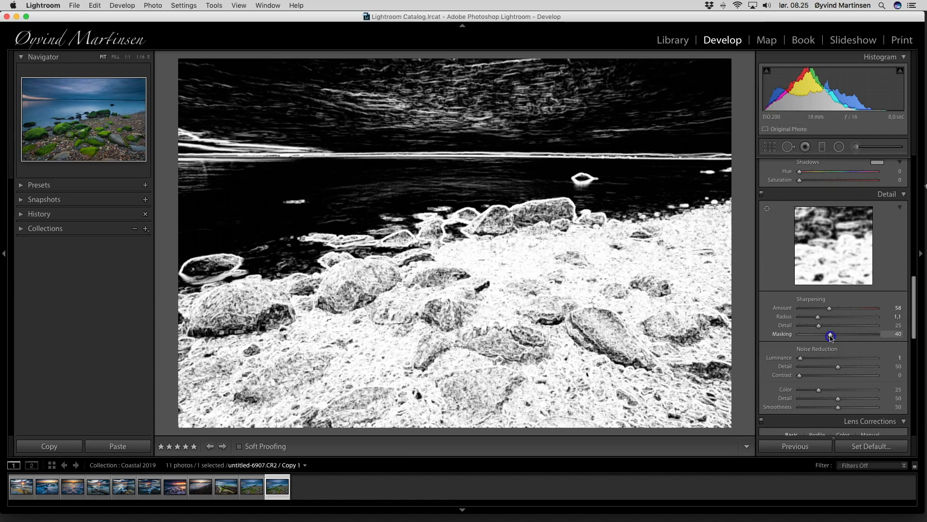
pyautogui.moveTo(831, 337); pyautogui.dragTo(831, 337)
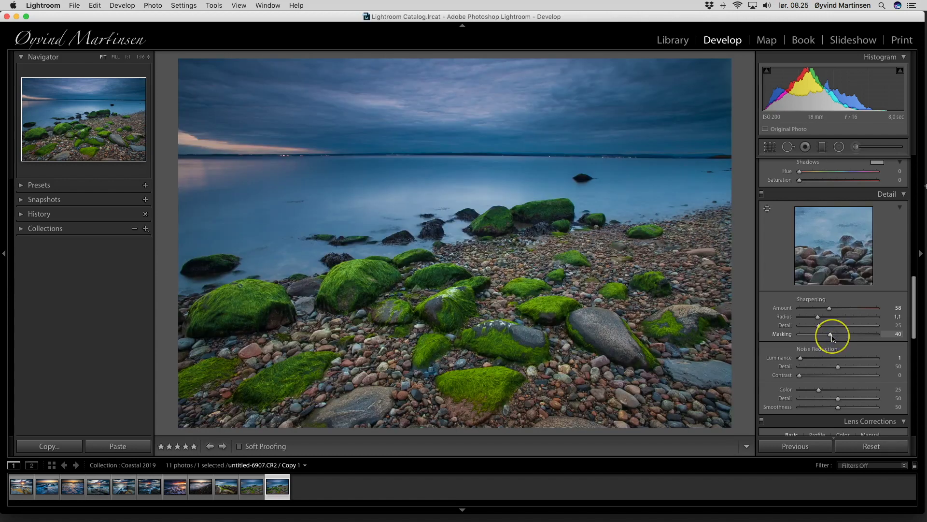
pyautogui.scroll(-5, 833, 337)
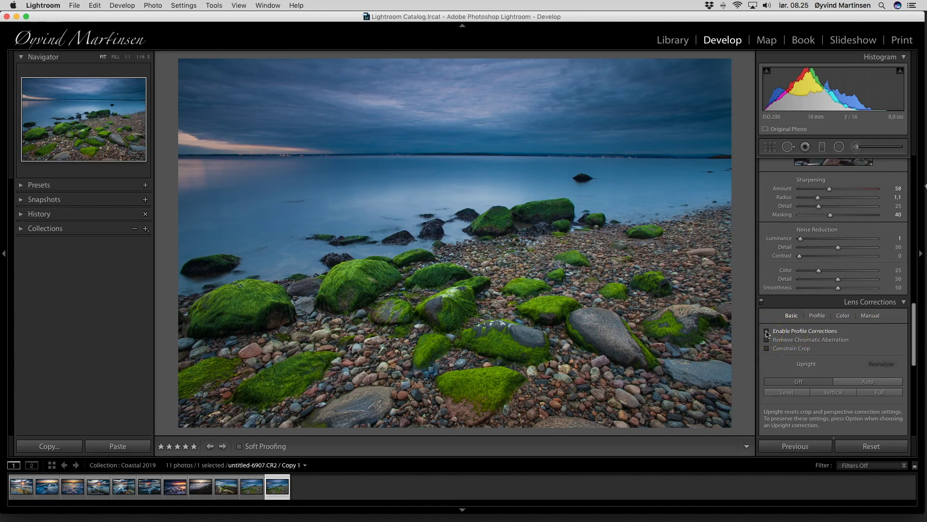
# Turn on Enable Profile Corrections and Remove Chromatic Aberration, showing the Zeiss Distagon profile
pyautogui.click(768, 332)
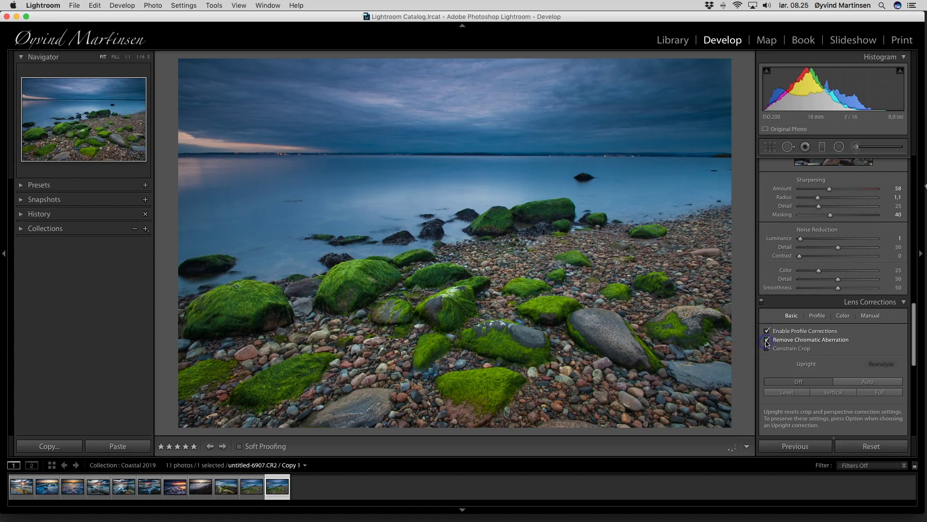
pyautogui.click(877, 346)
pyautogui.moveTo(802, 332)
pyautogui.mouseDown()
pyautogui.moveTo(776, 331)
pyautogui.moveTo(830, 335)
pyautogui.moveTo(774, 337)
pyautogui.moveTo(844, 344)
pyautogui.moveTo(789, 343)
pyautogui.moveTo(814, 344)
pyautogui.mouseUp()
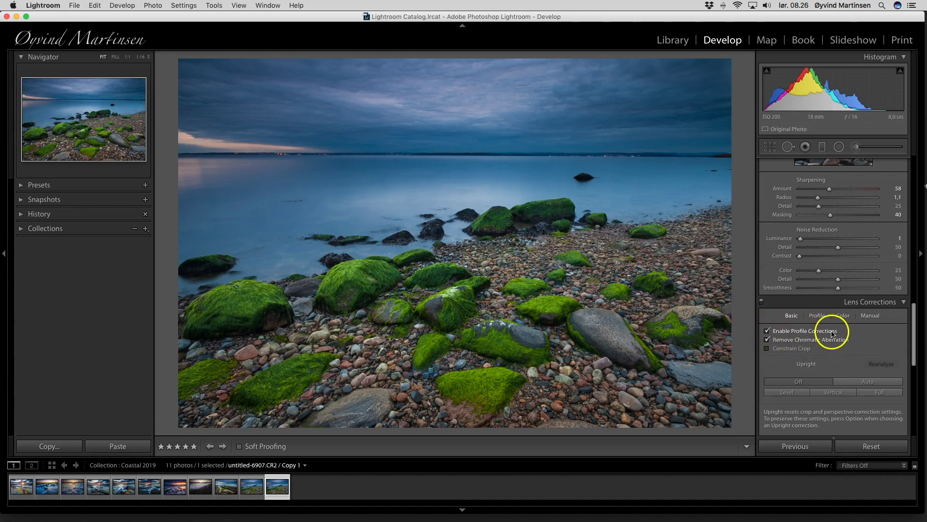
pyautogui.click(820, 317)
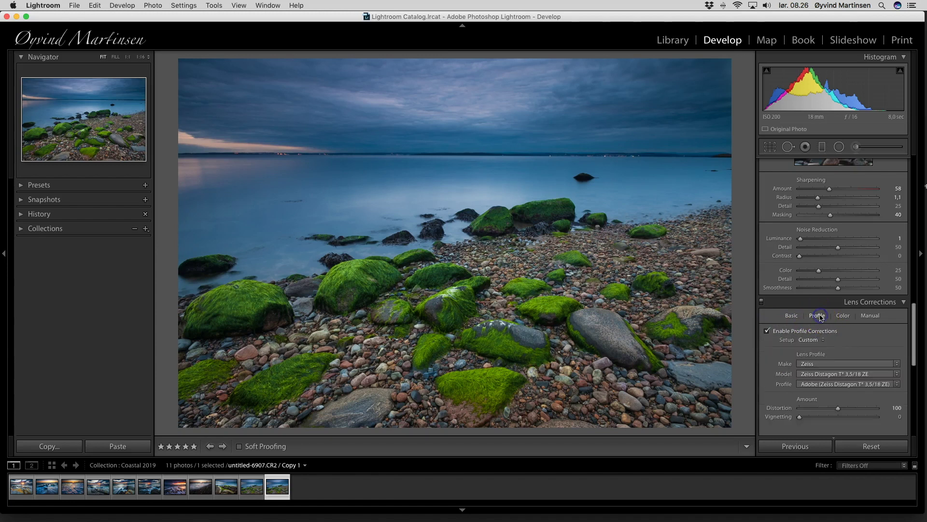
pyautogui.click(800, 418)
pyautogui.moveTo(799, 418)
pyautogui.mouseDown()
pyautogui.moveTo(838, 419)
pyautogui.moveTo(799, 419)
pyautogui.mouseUp()
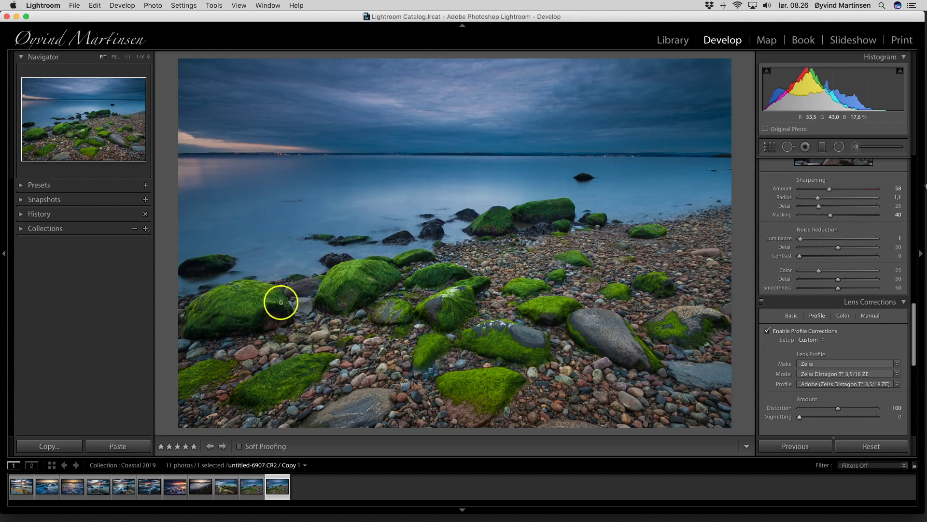
# Collapse the Effects settings and scroll the right panel back up to Basic
pyautogui.scroll(-3, 873, 345)
pyautogui.click(873, 349)
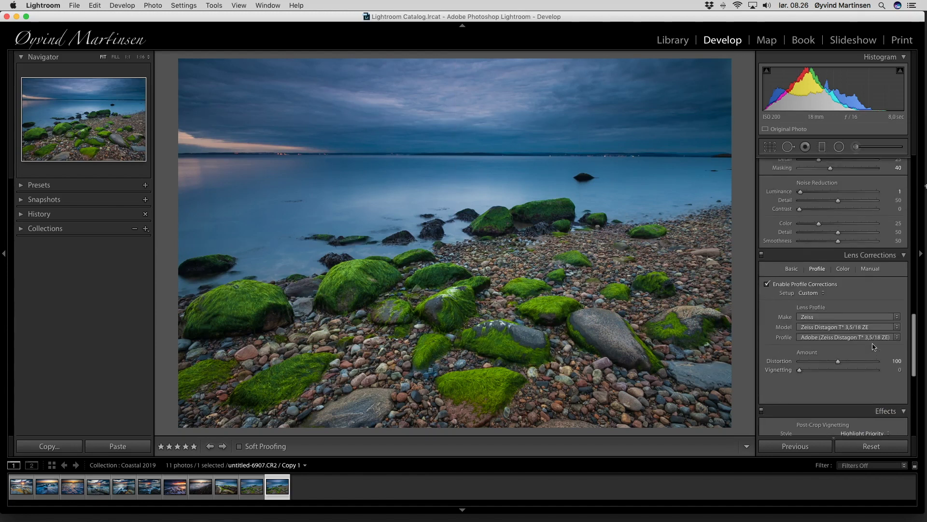
pyautogui.scroll(5, 873, 347)
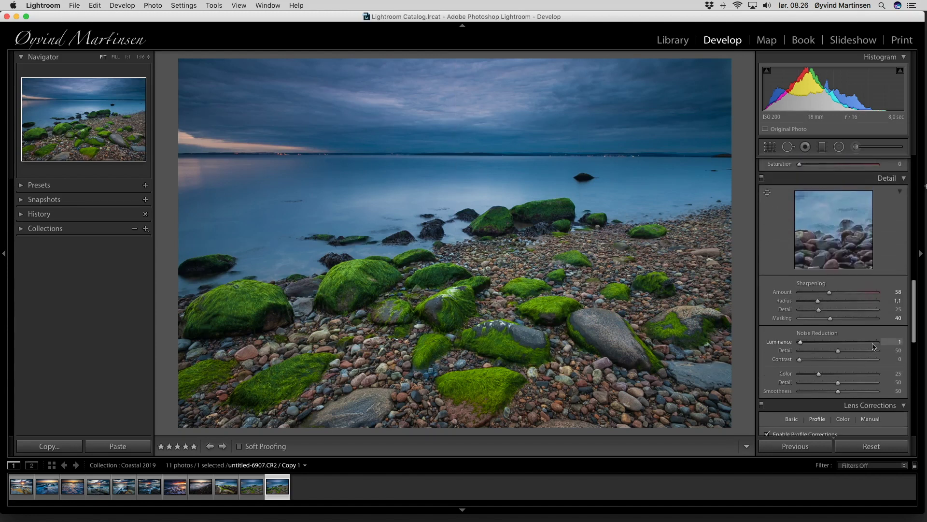
pyautogui.scroll(10, 873, 346)
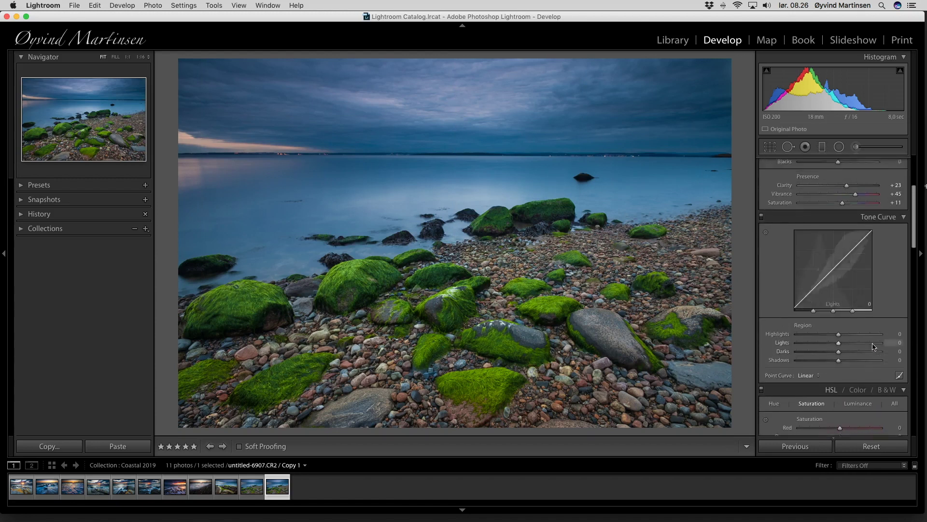
pyautogui.scroll(-1, 873, 346)
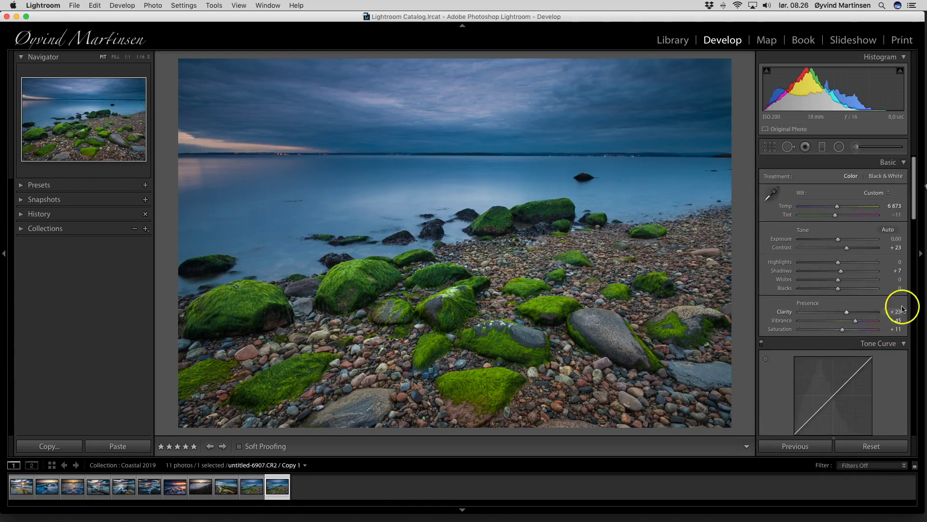
# Activate the Adjustment Brush and reset every effect value to 0, keeping brush size 27
pyautogui.click(857, 147)
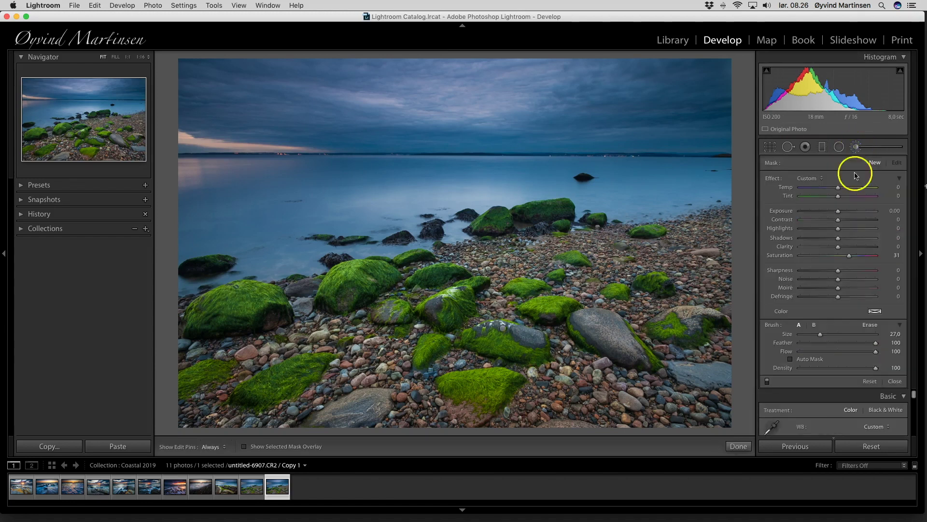
pyautogui.doubleClick(849, 255)
pyautogui.click(869, 235)
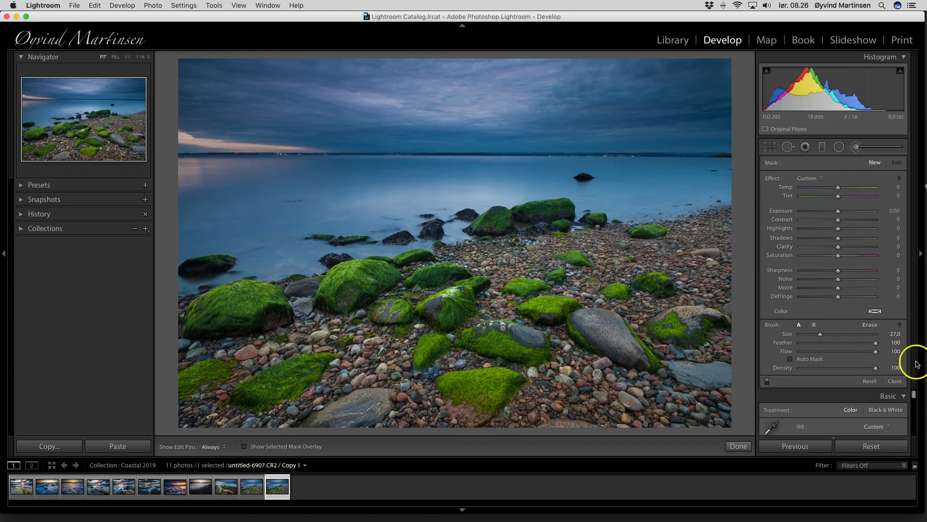
pyautogui.click(868, 381)
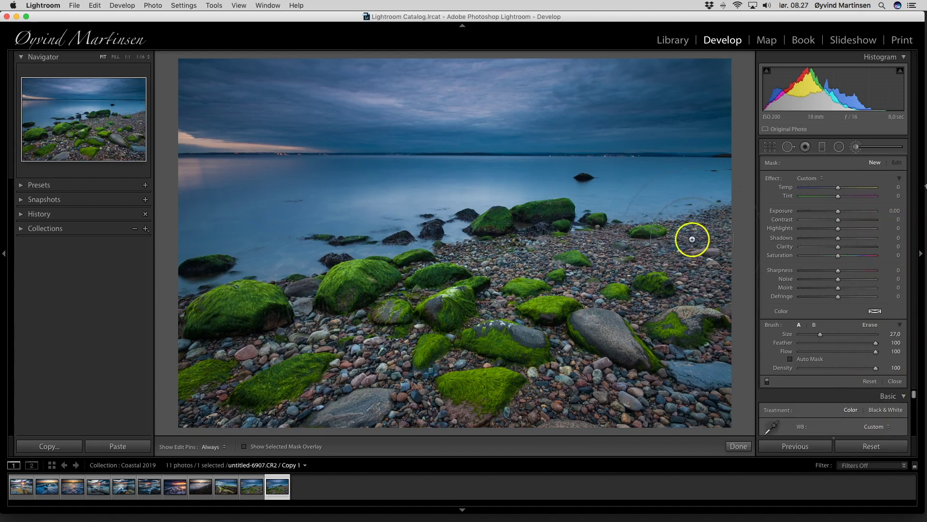
# Shrink the adjustment brush from size 27 to 11 with the [ key
pyautogui.press('[')
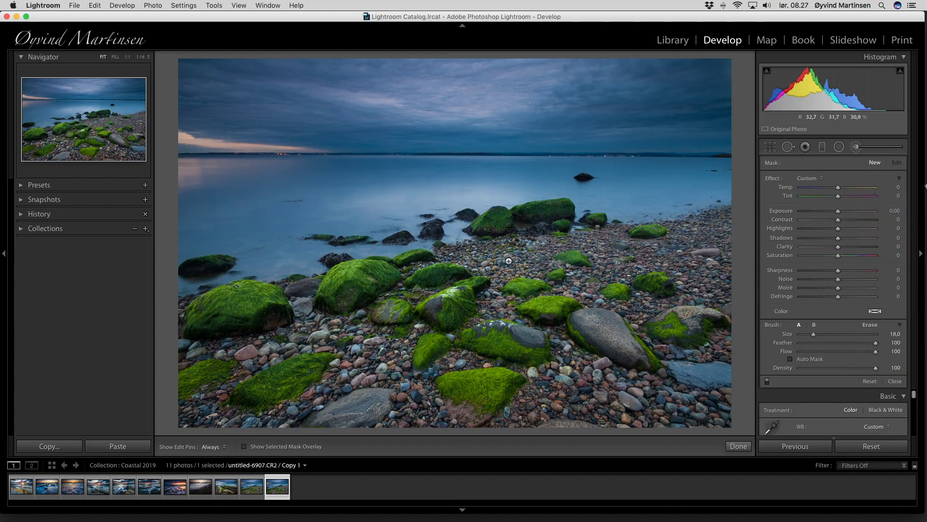
pyautogui.press('[')
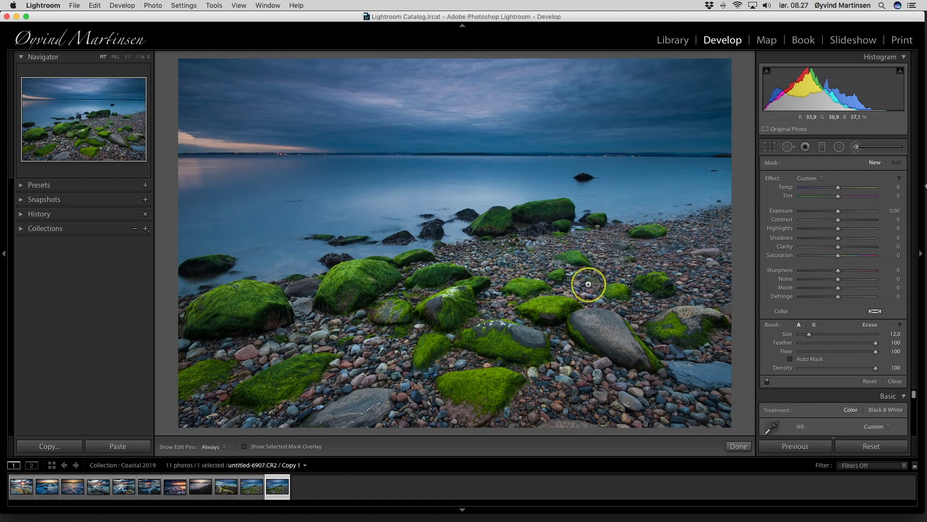
pyautogui.press('[')
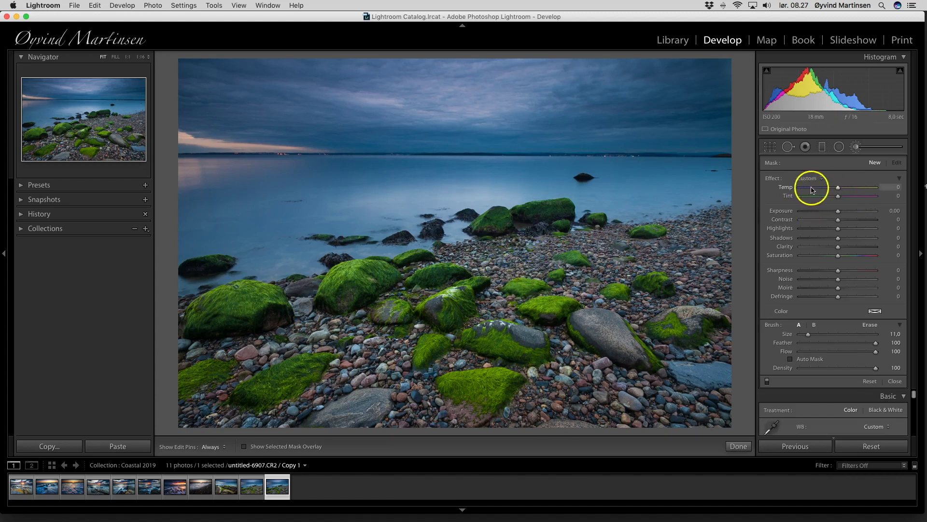
# Set the brush effect to Temp 21 at size 6 and hide the edit pins
pyautogui.moveTo(839, 191); pyautogui.dragTo(840, 190)
pyautogui.moveTo(846, 189); pyautogui.dragTo(845, 189)
pyautogui.scroll(-1, 518, 263)
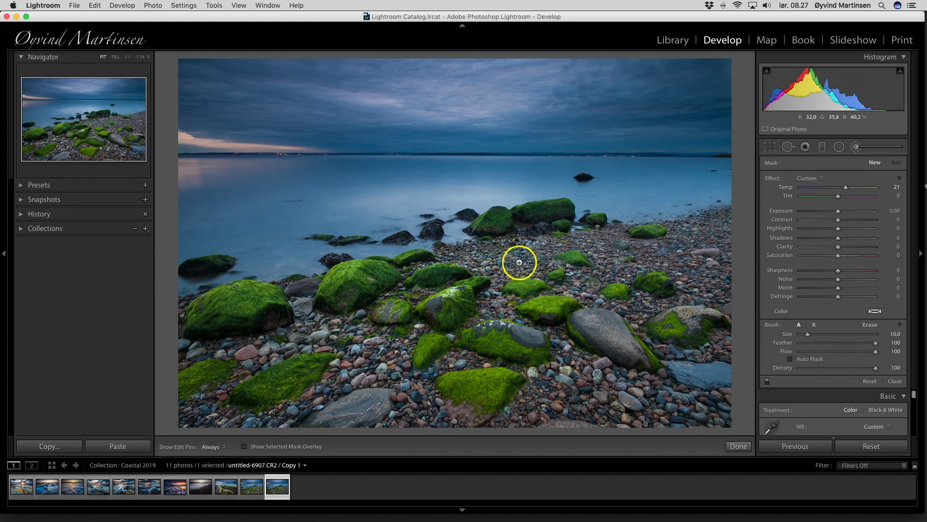
pyautogui.scroll(3, 659, 190)
pyautogui.scroll(-2, 654, 186)
pyautogui.press('h')
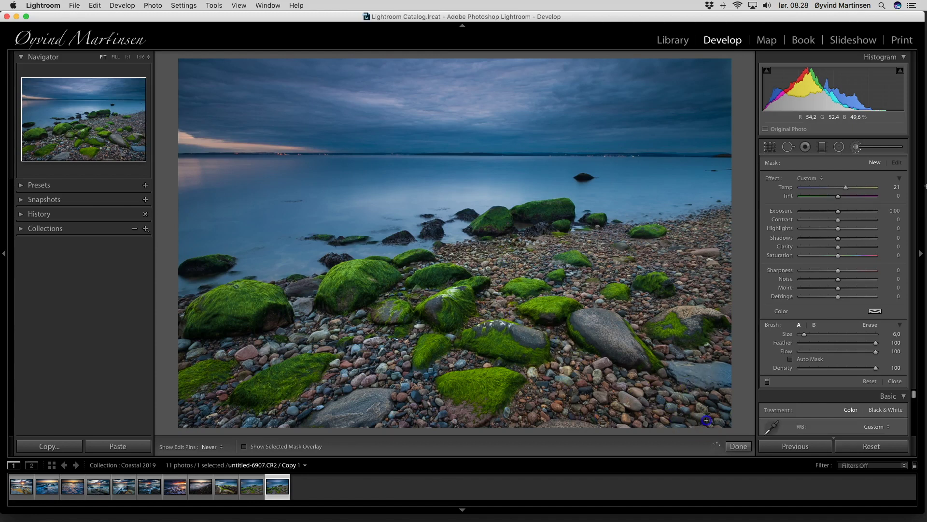
# Paint the Temp 21 warmth along the bottom foreground pebbles and dab it onto nearby stones
pyautogui.moveTo(706, 409)
pyautogui.mouseDown()
pyautogui.moveTo(505, 428)
pyautogui.moveTo(431, 420)
pyautogui.moveTo(405, 401)
pyautogui.mouseUp()
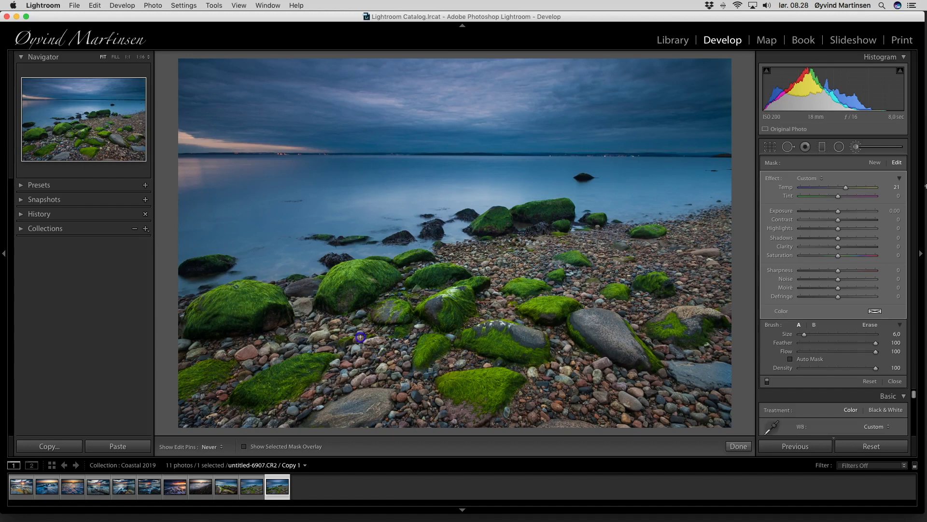
pyautogui.click(395, 408)
pyautogui.click(544, 395)
pyautogui.moveTo(660, 406)
pyautogui.mouseDown()
pyautogui.moveTo(689, 409)
pyautogui.moveTo(649, 384)
pyautogui.mouseUp()
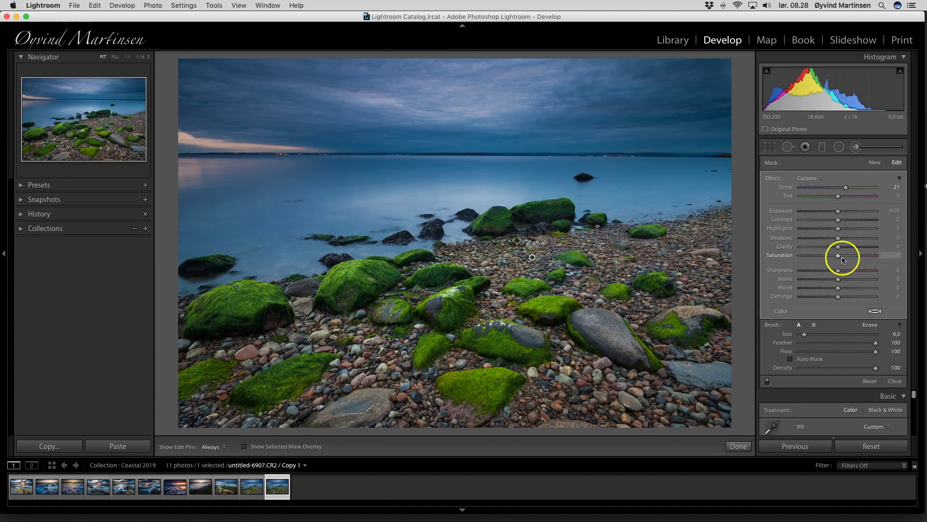
# Start a new separate brush adjustment with Shadows raised to 30
pyautogui.click(875, 165)
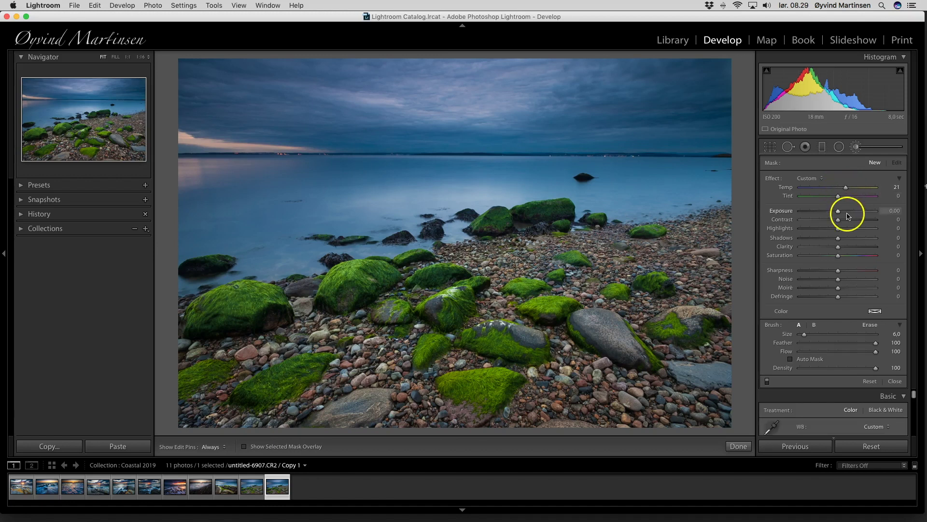
pyautogui.scroll(4, 686, 261)
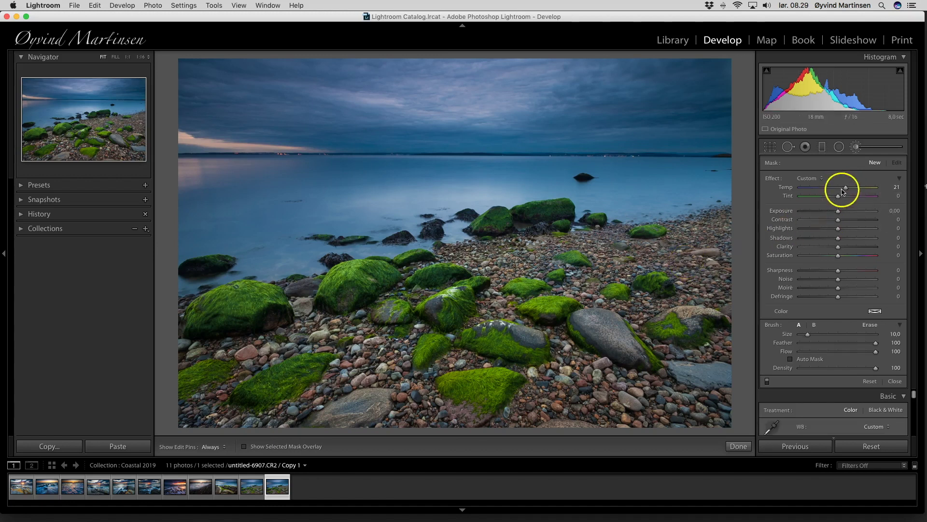
pyautogui.scroll(4, 685, 256)
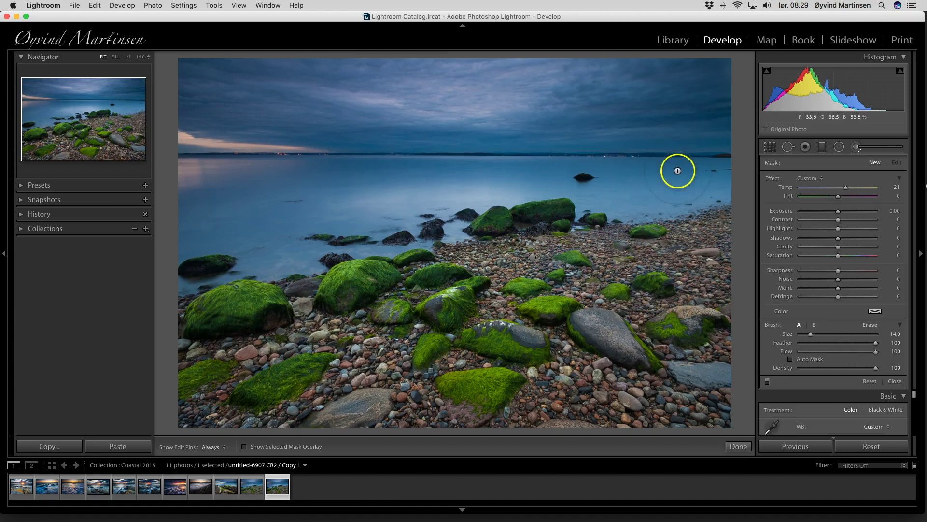
pyautogui.scroll(1, 675, 172)
pyautogui.scroll(2, 675, 171)
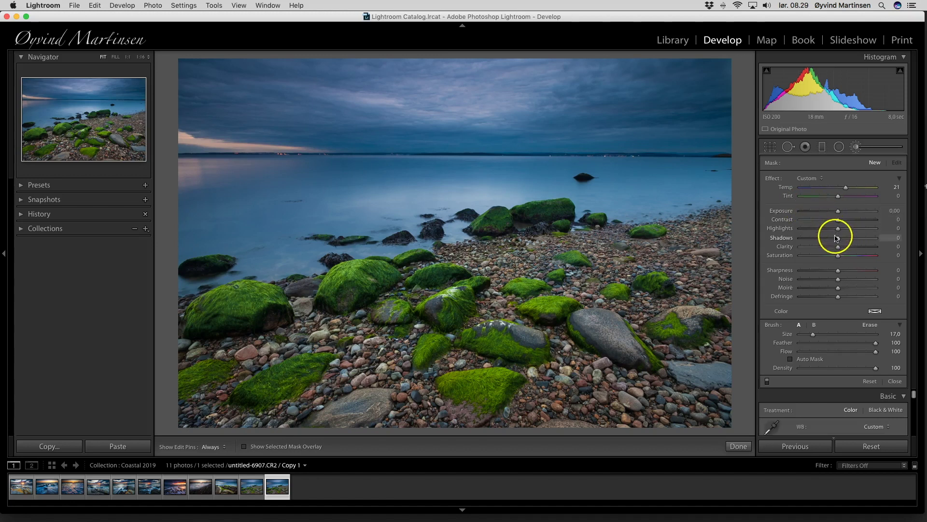
pyautogui.moveTo(838, 240); pyautogui.dragTo(841, 240)
# With pins hidden, paint the shadow lift across the foreground rocks and lower beach
pyautogui.press('h')
pyautogui.moveTo(559, 288); pyautogui.dragTo(395, 298)
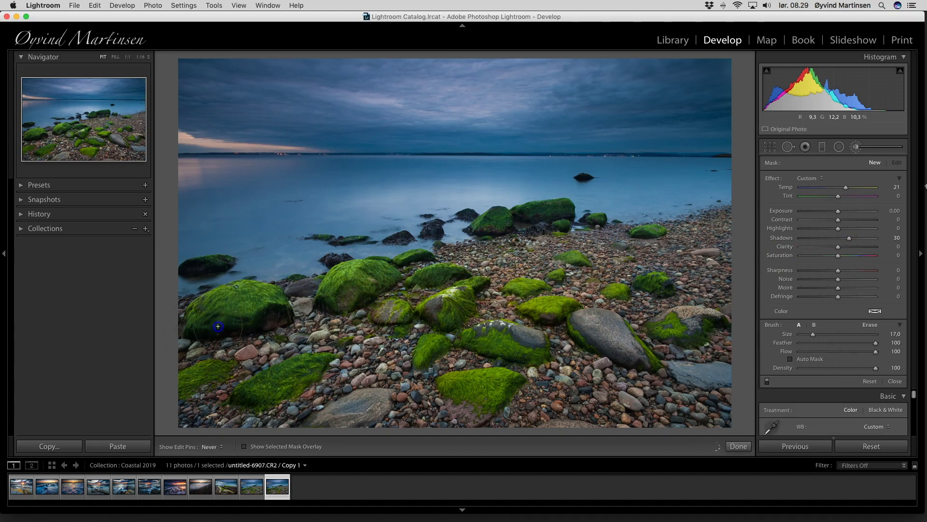
pyautogui.moveTo(367, 413)
pyautogui.mouseDown()
pyautogui.moveTo(456, 400)
pyautogui.moveTo(466, 378)
pyautogui.moveTo(499, 392)
pyautogui.moveTo(585, 402)
pyautogui.moveTo(720, 396)
pyautogui.moveTo(619, 309)
pyautogui.mouseUp()
pyautogui.click(668, 273)
pyautogui.click(672, 268)
pyautogui.moveTo(696, 355)
pyautogui.mouseDown()
pyautogui.moveTo(595, 385)
pyautogui.moveTo(416, 365)
pyautogui.moveTo(290, 402)
pyautogui.mouseUp()
pyautogui.click(291, 336)
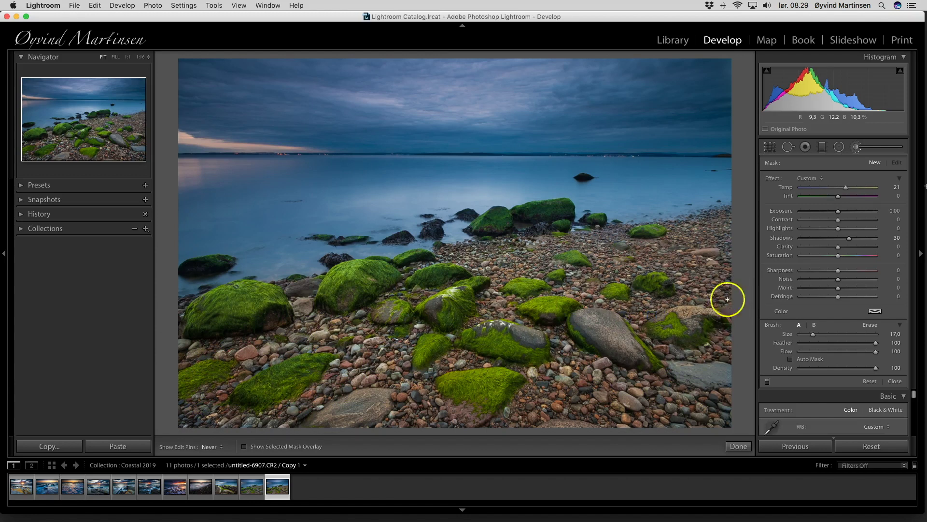
pyautogui.press('h')
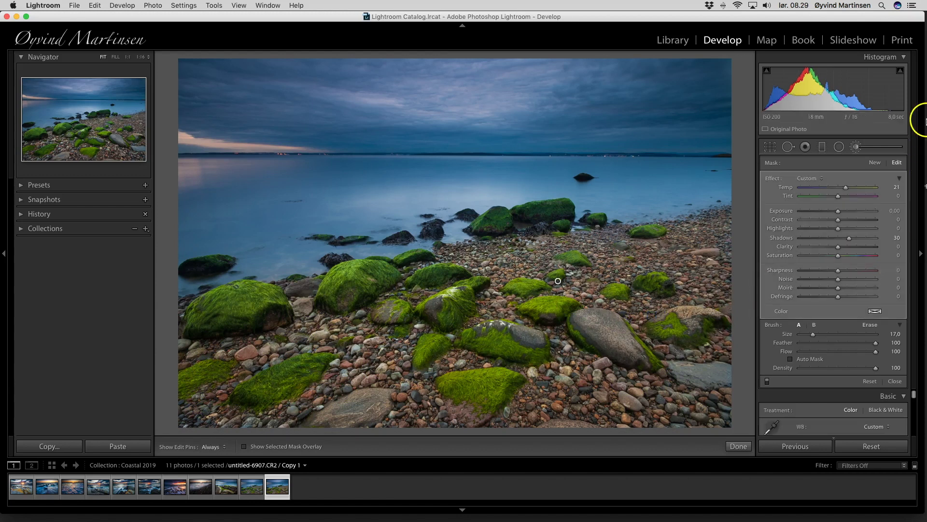
# Reset the brush Temp to 0, set Shadows to 31 and Saturation to 9
pyautogui.click(846, 188)
pyautogui.moveTo(905, 227); pyautogui.dragTo(902, 217)
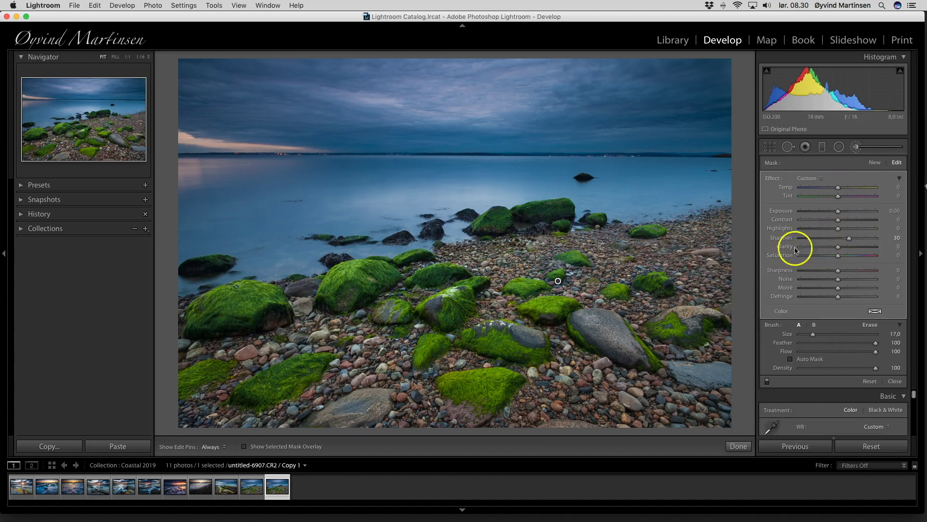
pyautogui.click(849, 239)
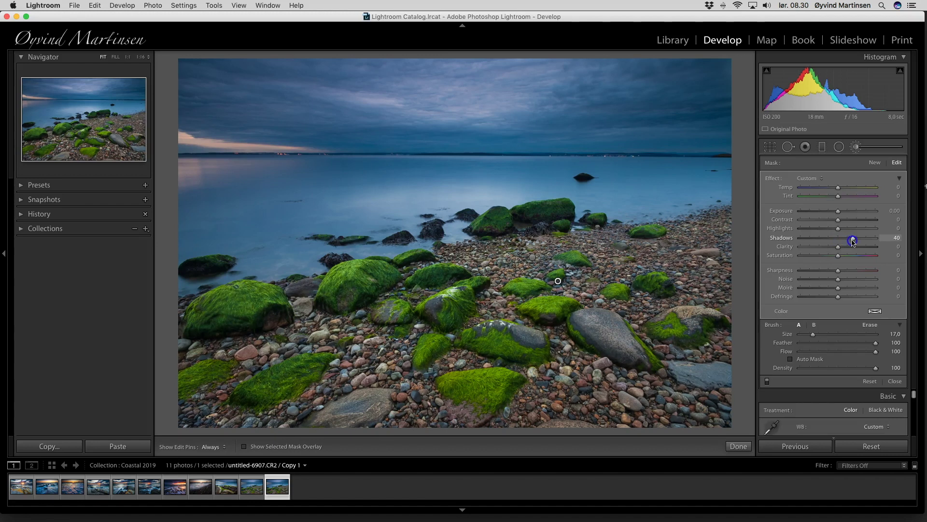
pyautogui.moveTo(854, 242)
pyautogui.mouseDown()
pyautogui.moveTo(908, 246)
pyautogui.moveTo(859, 241)
pyautogui.mouseUp()
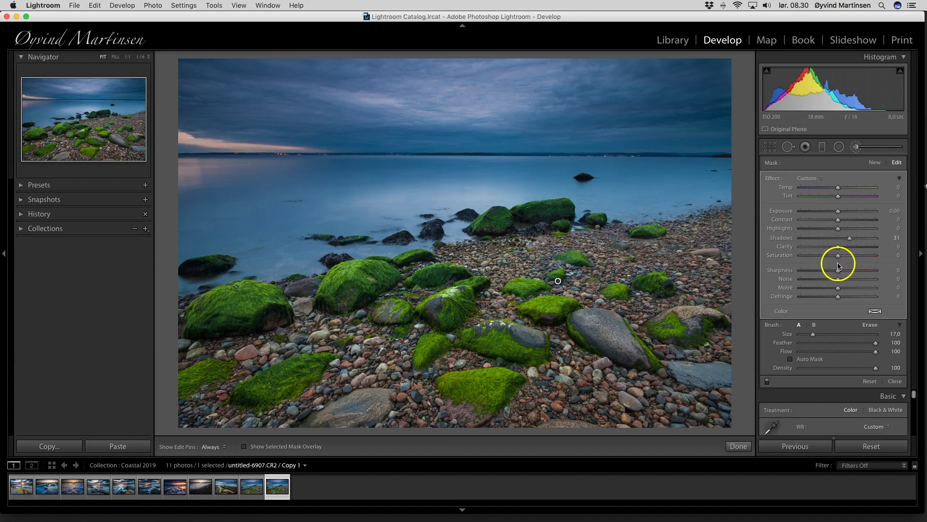
pyautogui.click(840, 258)
# Draw a graduated filter down over the sky to the horizon
pyautogui.click(823, 148)
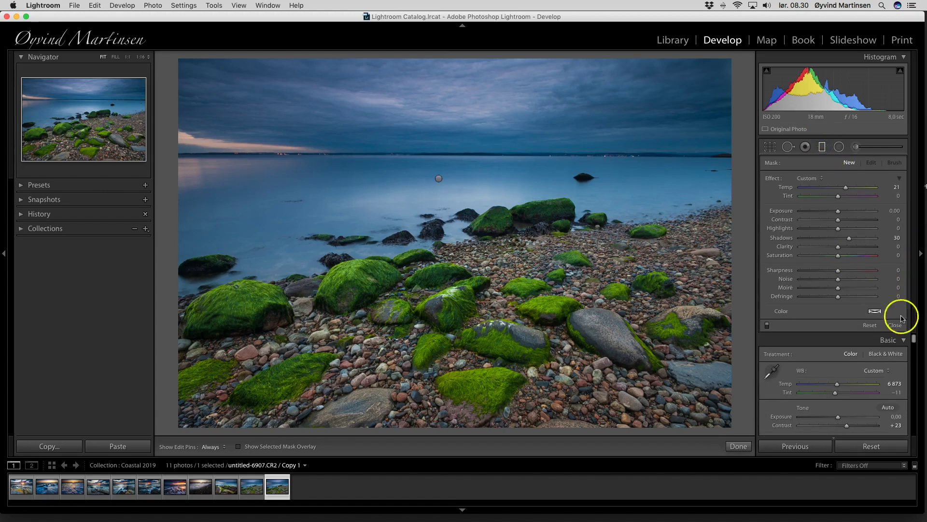
pyautogui.click(870, 325)
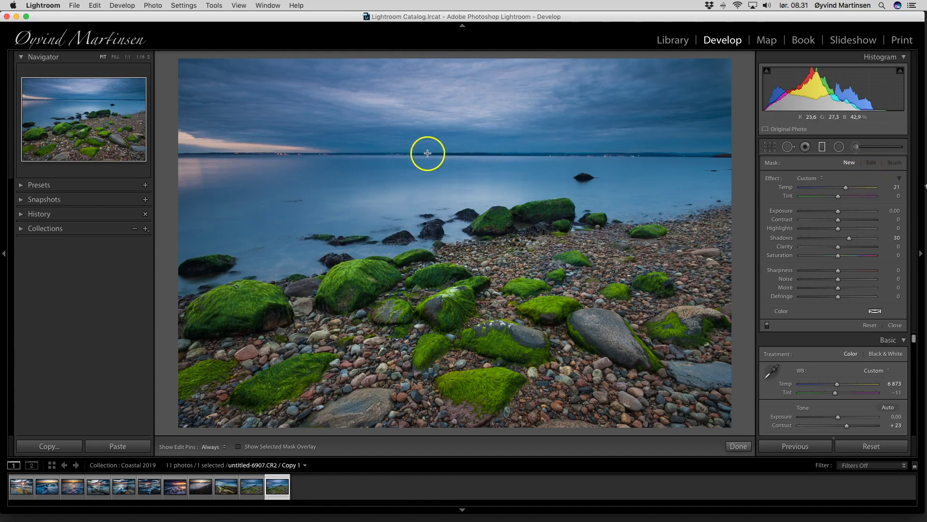
pyautogui.moveTo(427, 152); pyautogui.dragTo(427, 199)
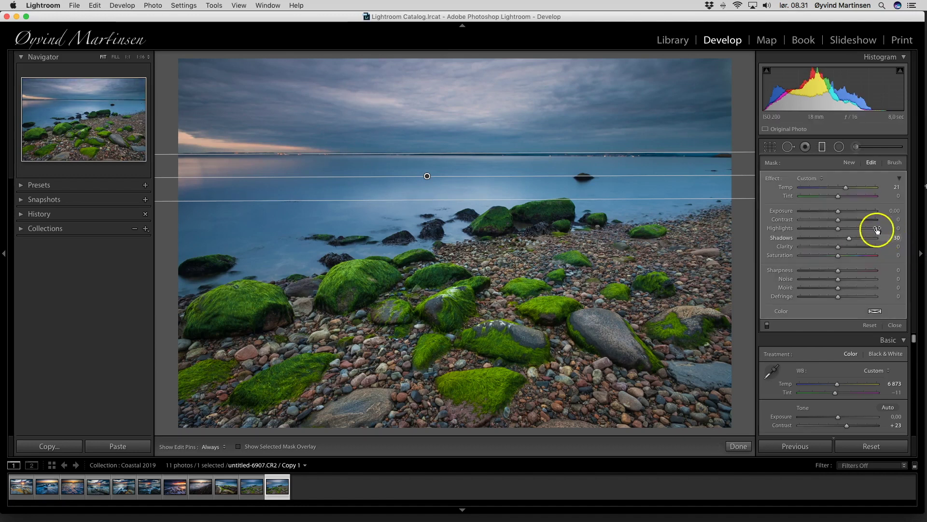
# Give the filter Exposure −0.38 with Shadows and Temp reset to 0
pyautogui.click(838, 211)
pyautogui.moveTo(838, 212); pyautogui.dragTo(835, 211)
pyautogui.click(849, 239)
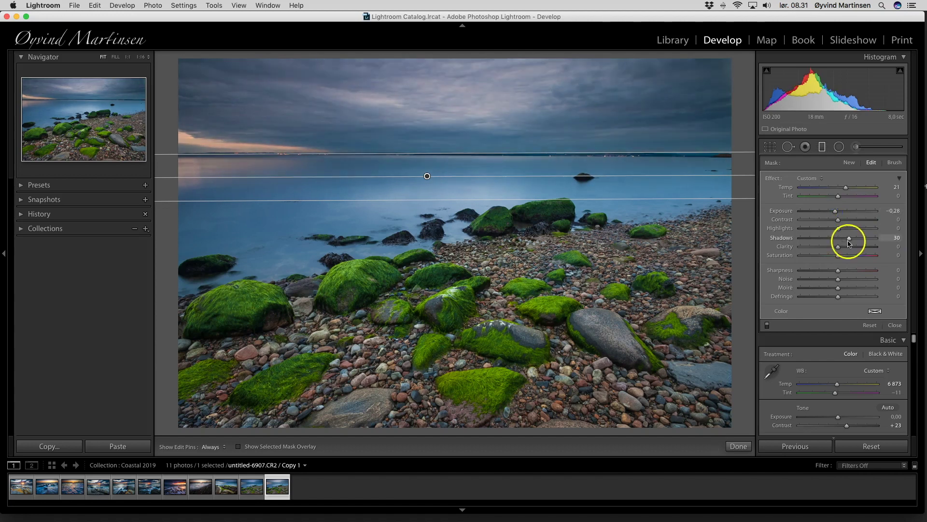
pyautogui.click(835, 212)
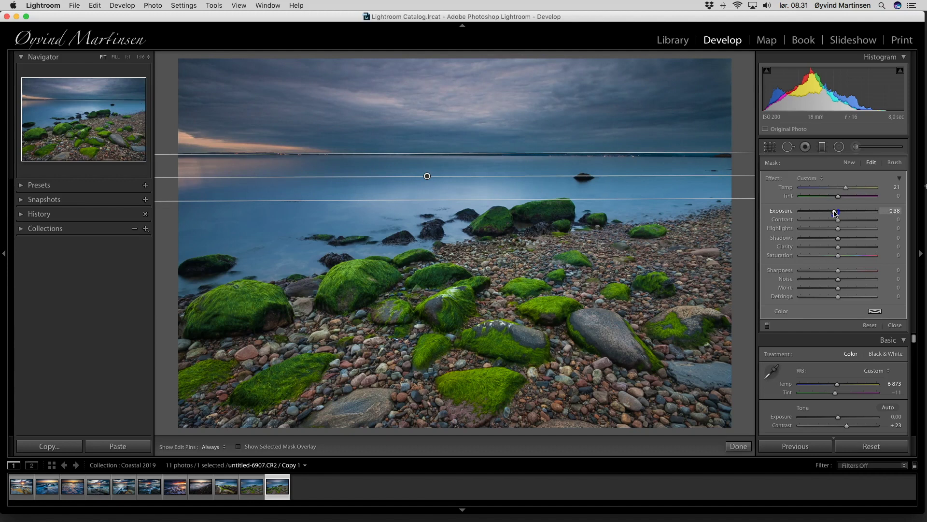
pyautogui.click(846, 188)
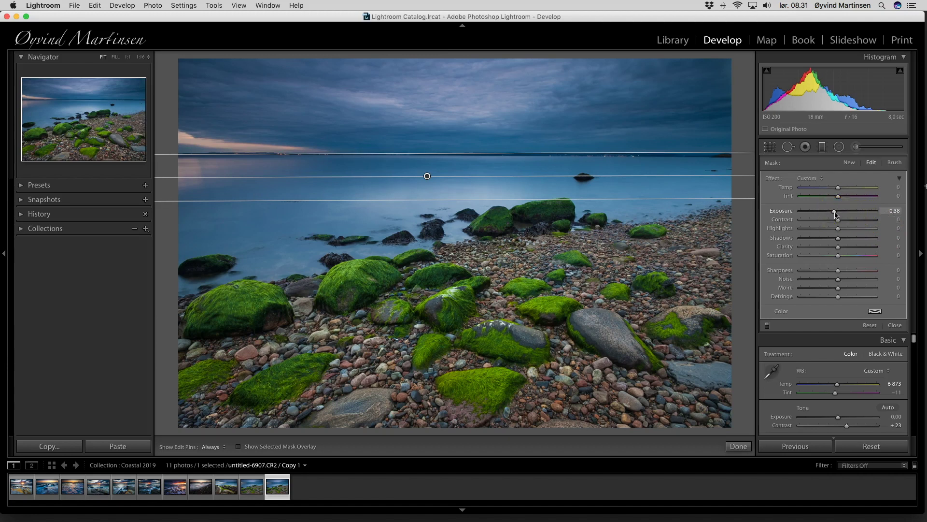
pyautogui.moveTo(623, 218); pyautogui.dragTo(447, 154)
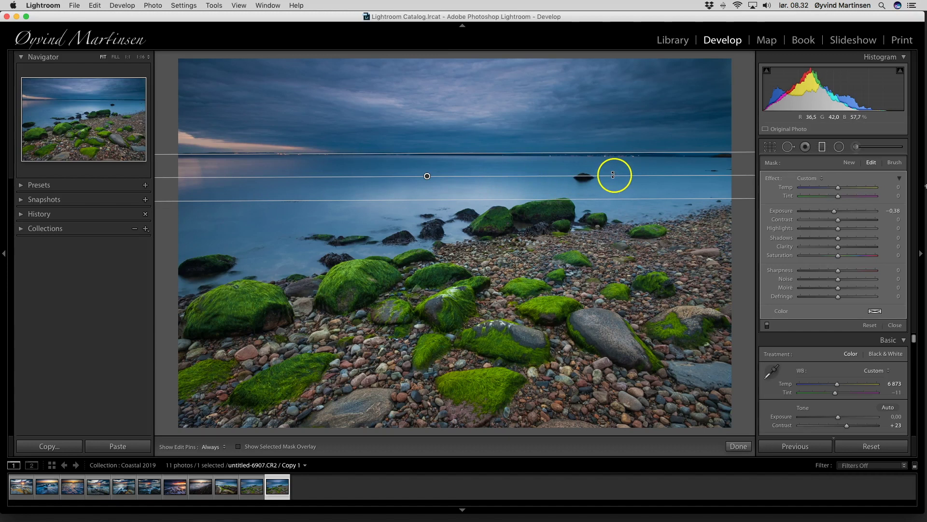
# Tilt the gradient to follow the horizon and move it lower over the shoreline rocks
pyautogui.moveTo(613, 174); pyautogui.dragTo(614, 170)
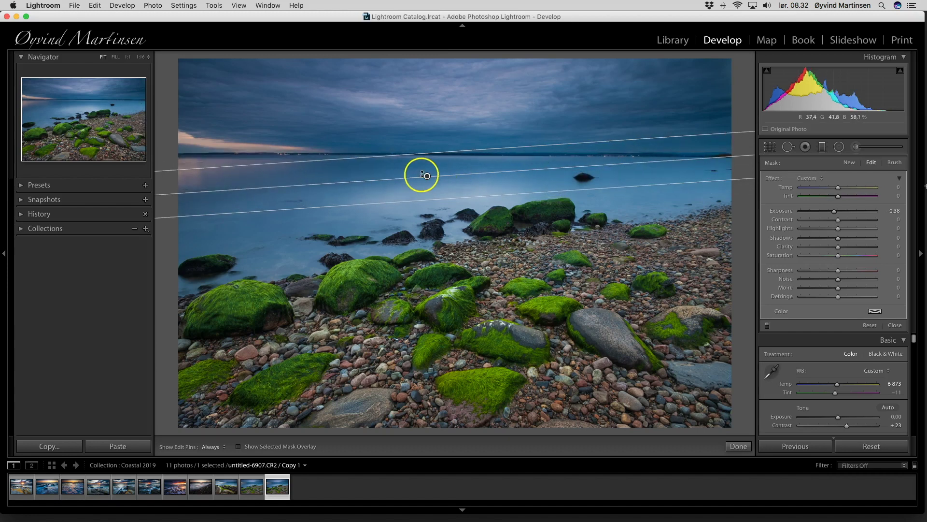
pyautogui.moveTo(427, 176); pyautogui.dragTo(434, 240)
pyautogui.click(433, 217)
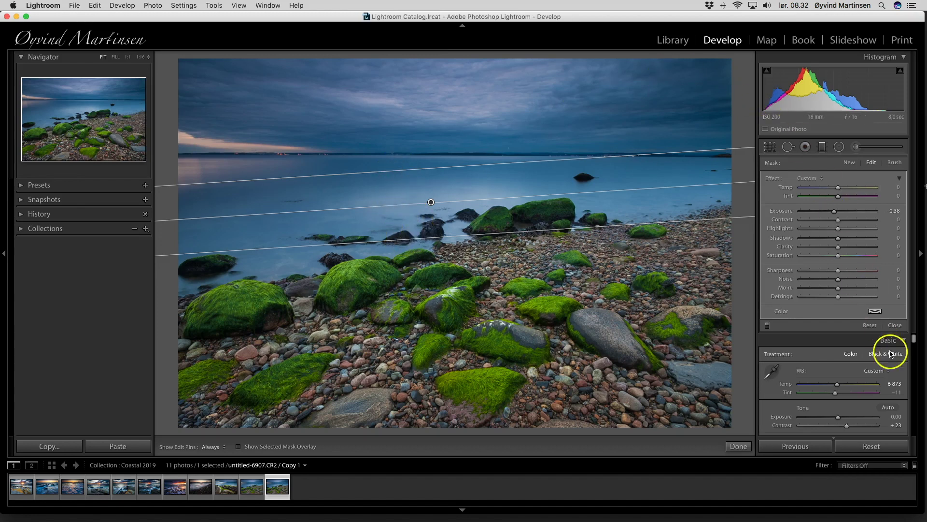
pyautogui.click(896, 325)
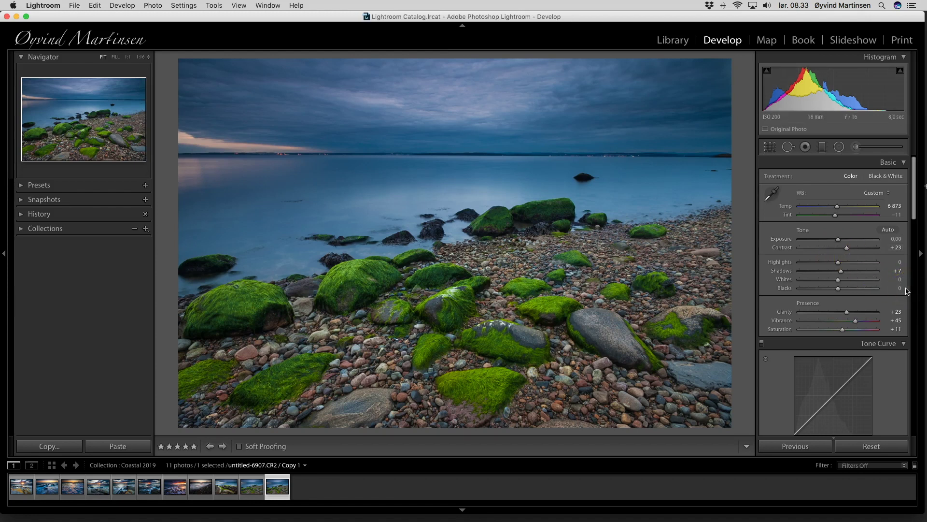
pyautogui.moveTo(894, 207)
pyautogui.mouseDown()
pyautogui.moveTo(911, 194)
pyautogui.moveTo(915, 209)
pyautogui.mouseUp()
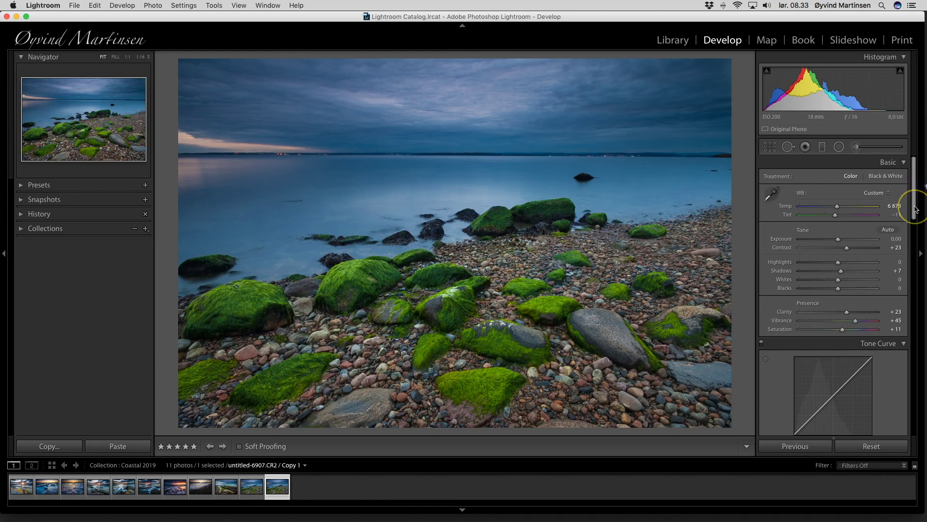